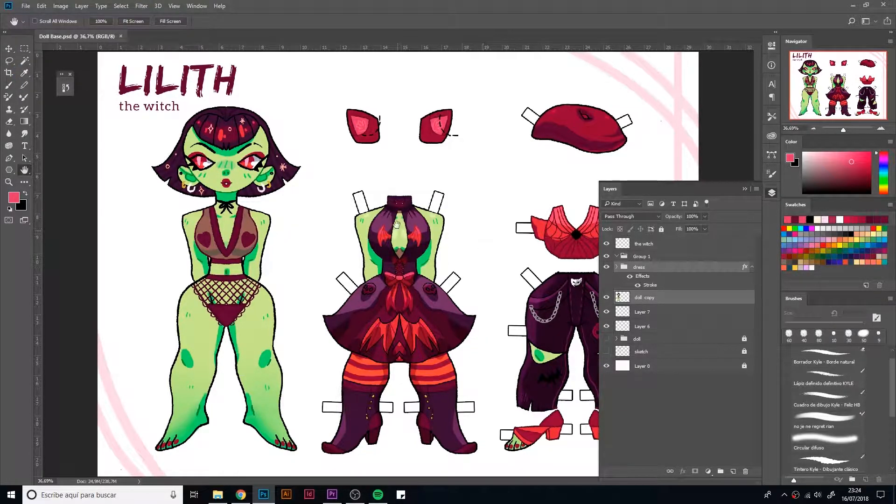
Outline a wide zigzag band across the middle of the page with the Polygonal Lasso, spanning the doll and both outfits.
left_click(771, 194)
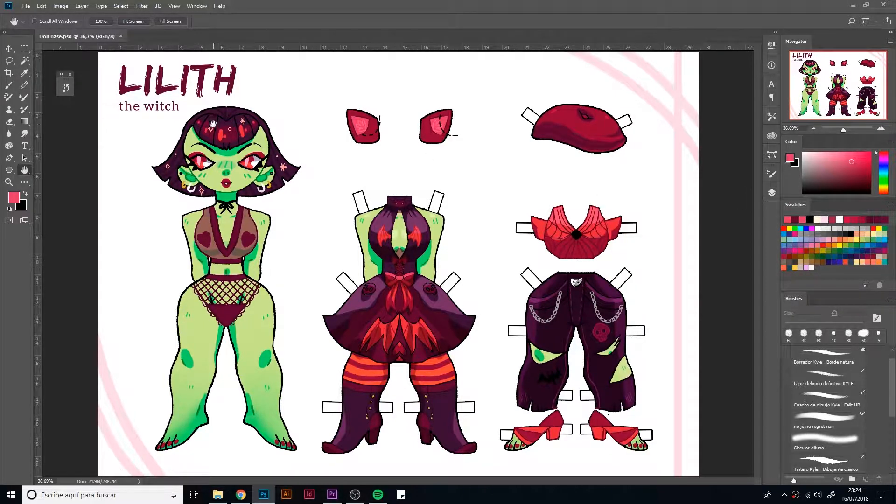
key("p")
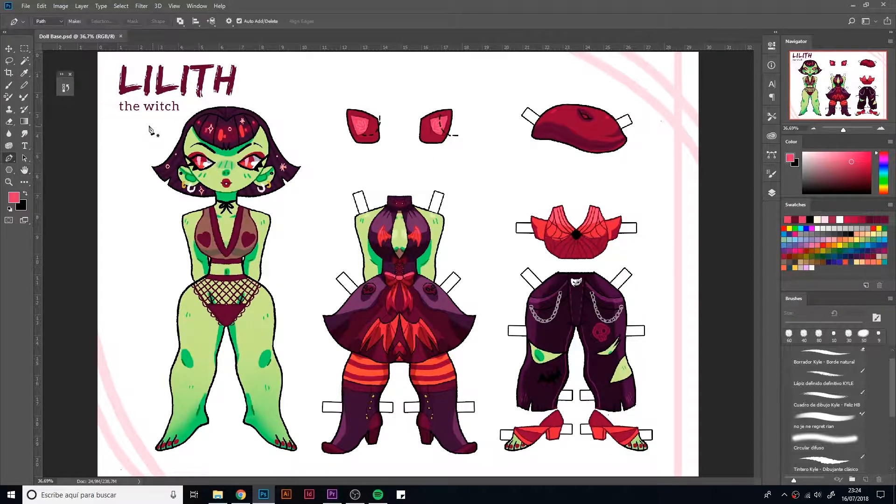
left_click(9, 60)
left_click(559, 253)
left_click(432, 183)
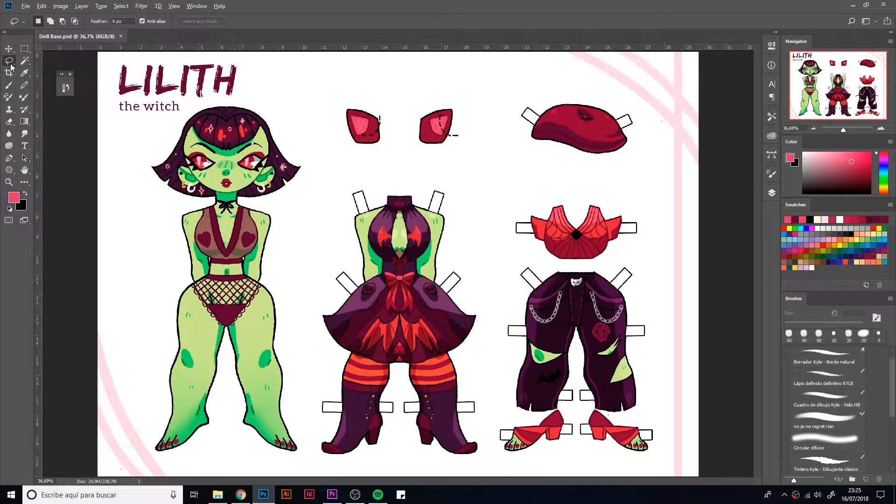
key("shift+l")
left_click(96, 80)
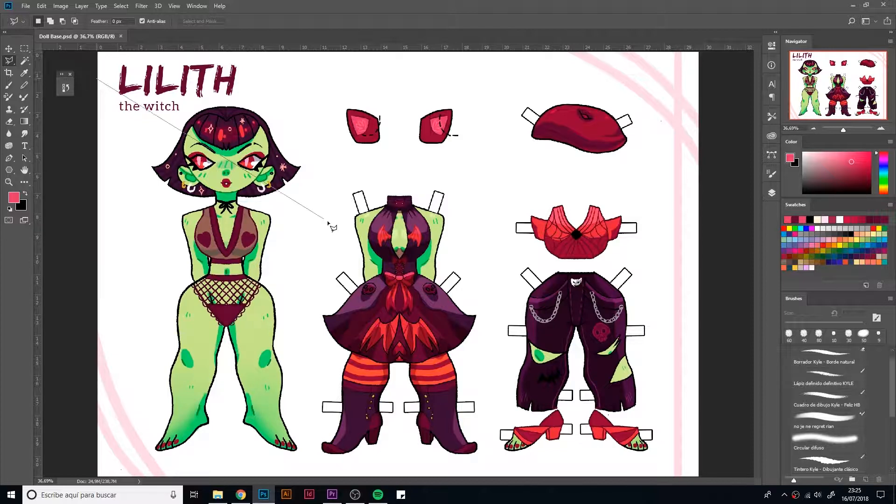
left_click(301, 207)
left_click(487, 164)
left_click(584, 301)
left_click(743, 364)
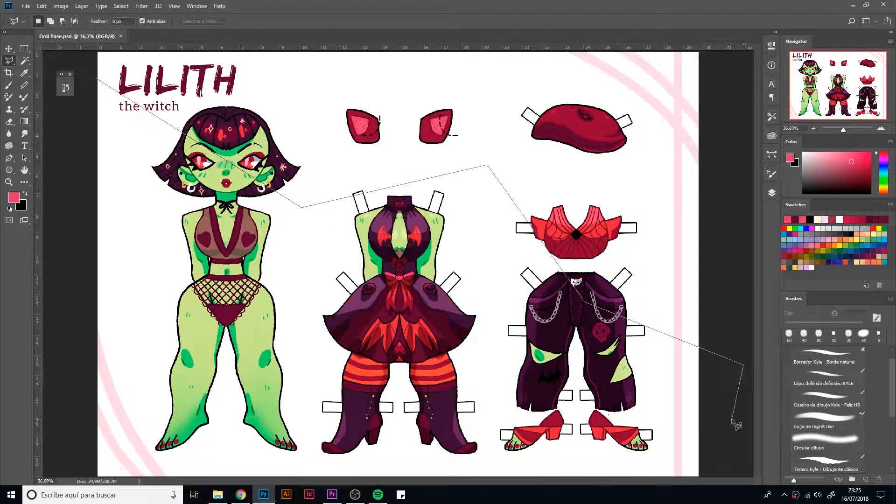
left_click(731, 419)
left_click(368, 419)
left_click(293, 346)
left_click(217, 380)
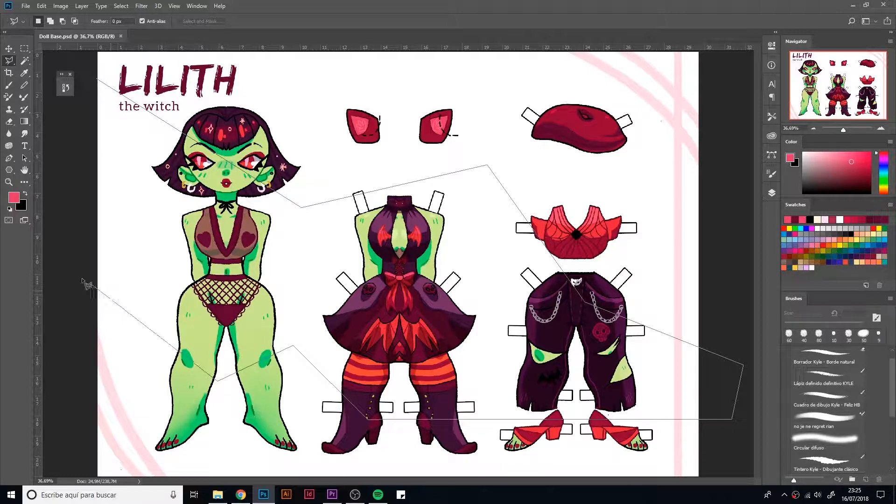
left_click(56, 269)
left_click(97, 80)
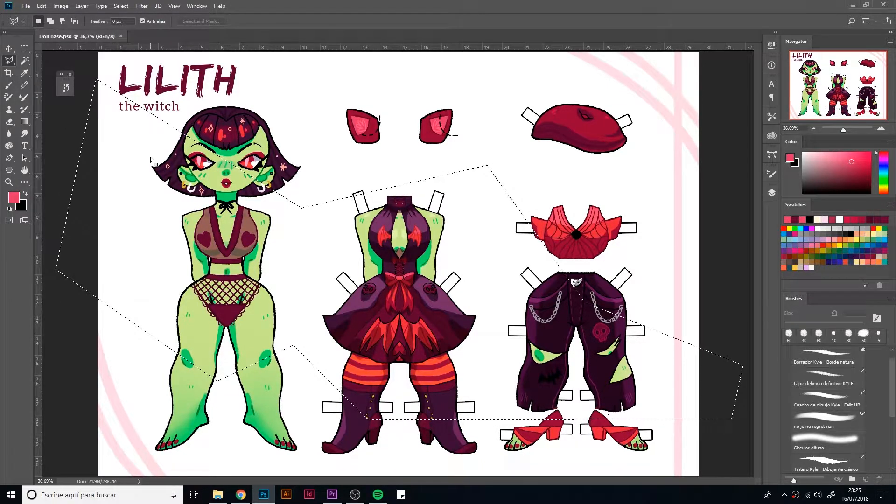
Sample the light pink of the page's decorative stripes and fill the zigzag selection with it on Layer 6.
key("i")
left_click(648, 88)
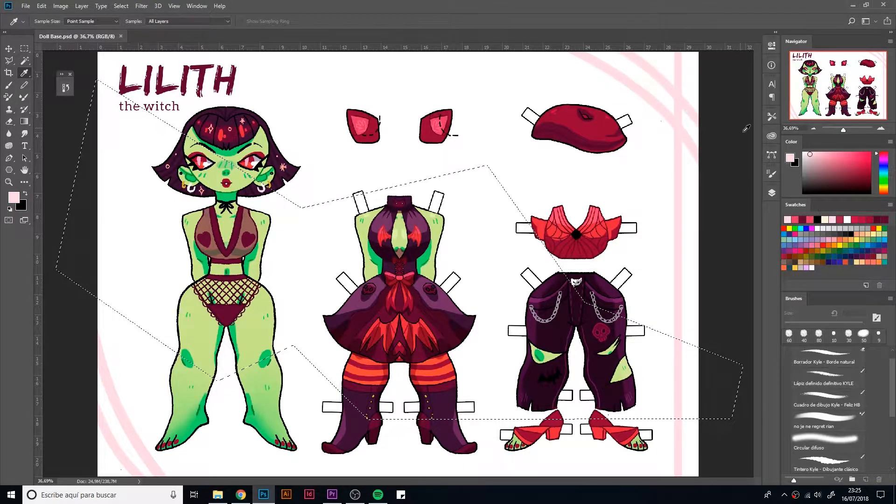
left_click(771, 194)
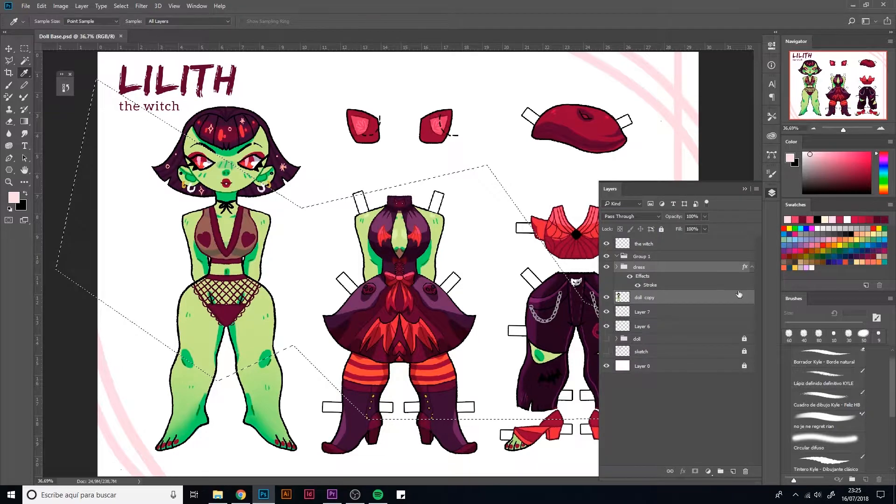
left_click(663, 326)
key("alt+BackSpace")
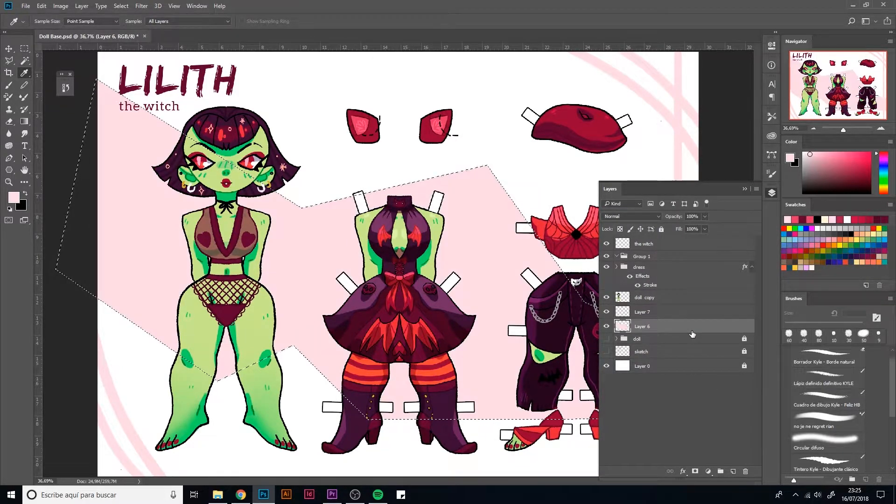
left_click(772, 192)
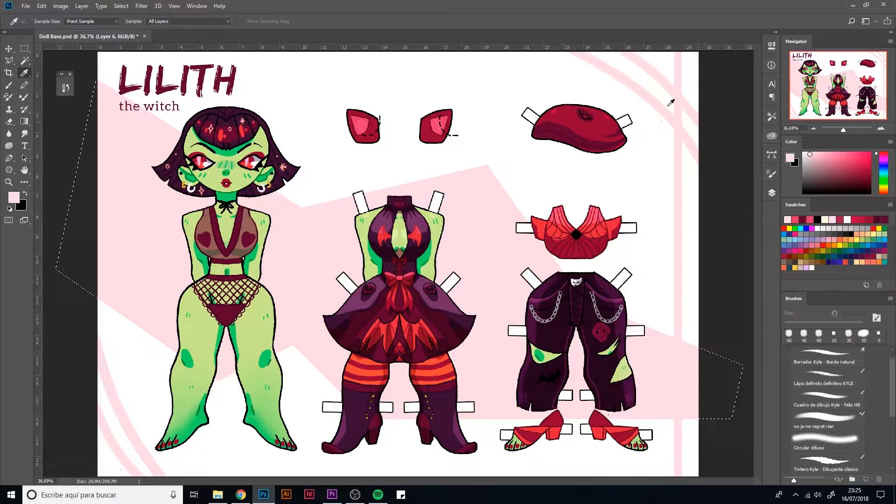
Deselect the zigzag band, fit the page to the screen and save the document.
left_click(9, 48)
left_click(77, 154)
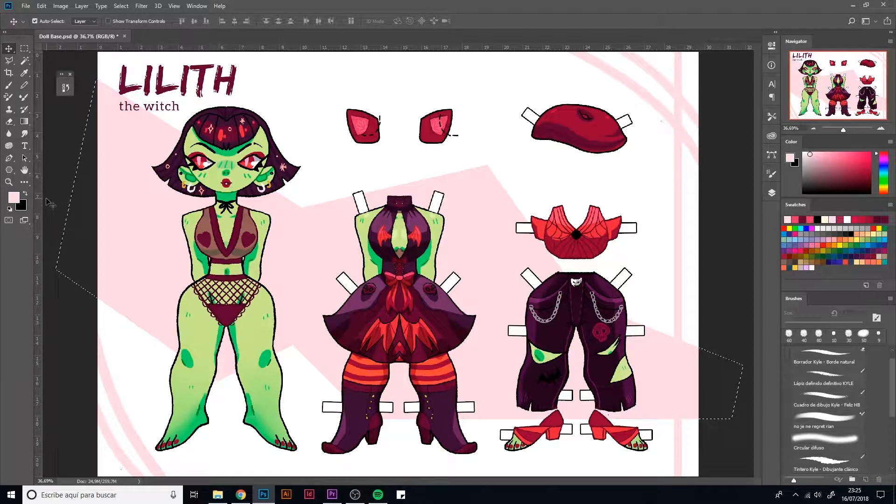
left_click(25, 48)
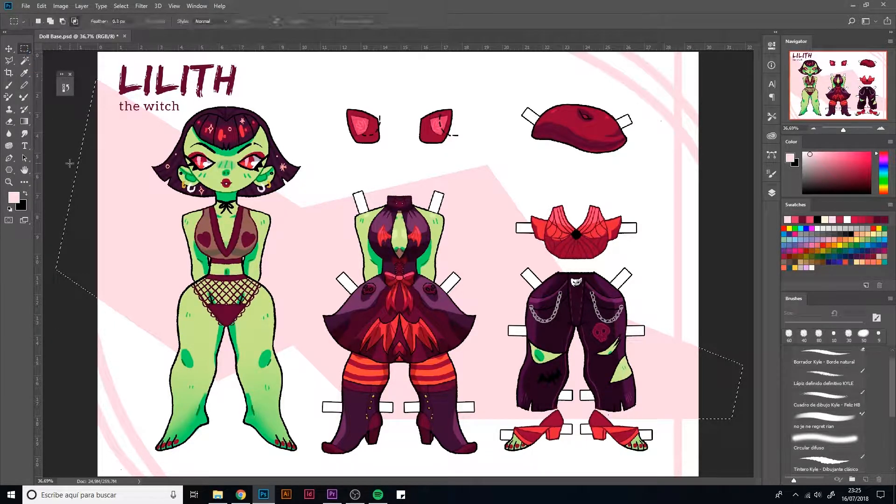
left_click(773, 193)
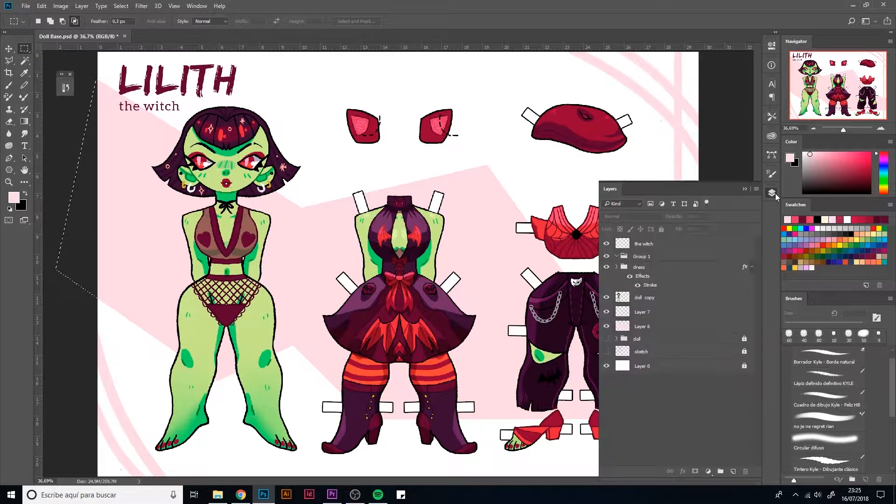
left_click(774, 192)
scroll(444, 288, "down", 2)
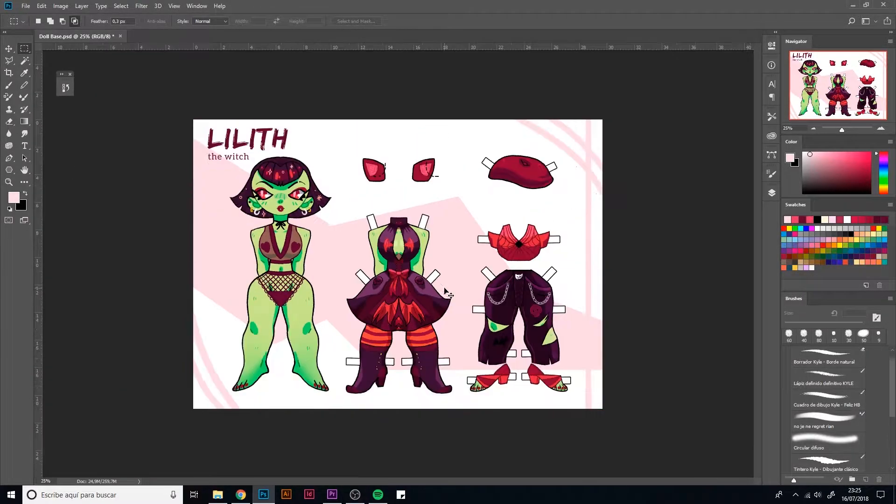
double_click(26, 171)
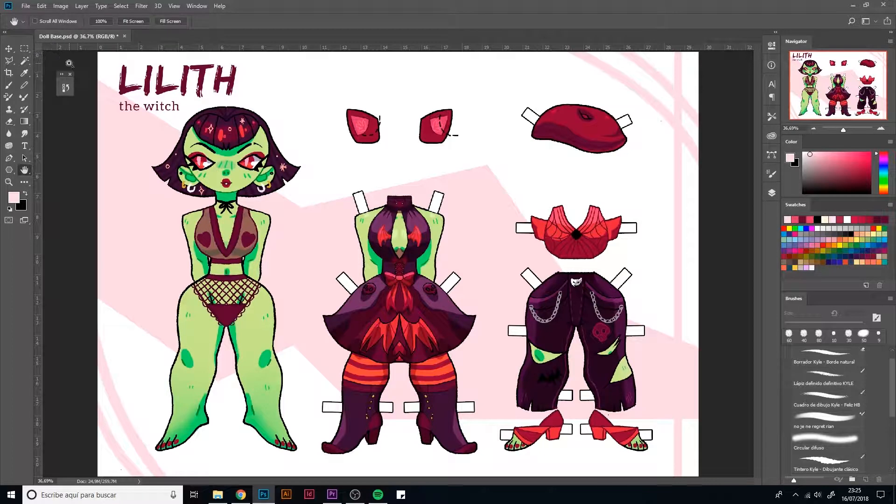
key("ctrl+s")
Hide and show the dress group and the witch layer to check which artwork each contains.
left_click(771, 193)
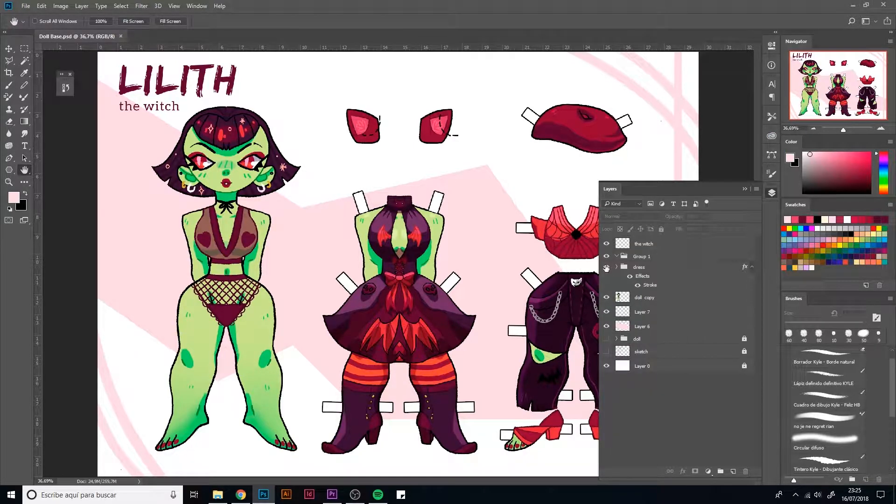
left_click(606, 267)
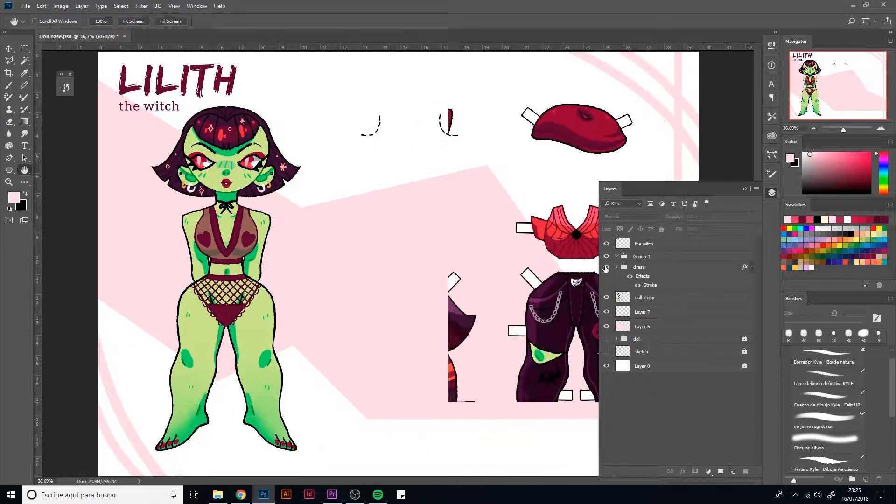
left_click(607, 267)
left_click(607, 243)
left_click(606, 244)
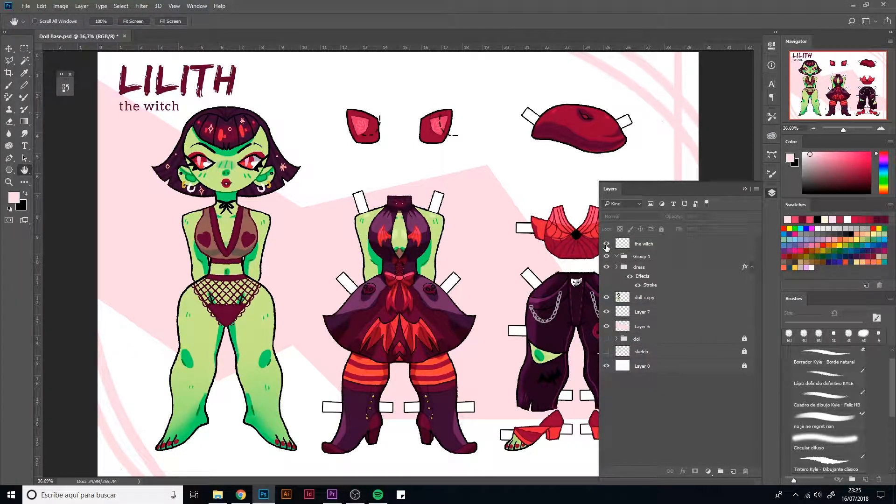
Select the dashed ear lines on the witch layer, shift them left onto the two red ears, and clear the selection.
key("m")
left_click_drag(335, 99, 468, 143)
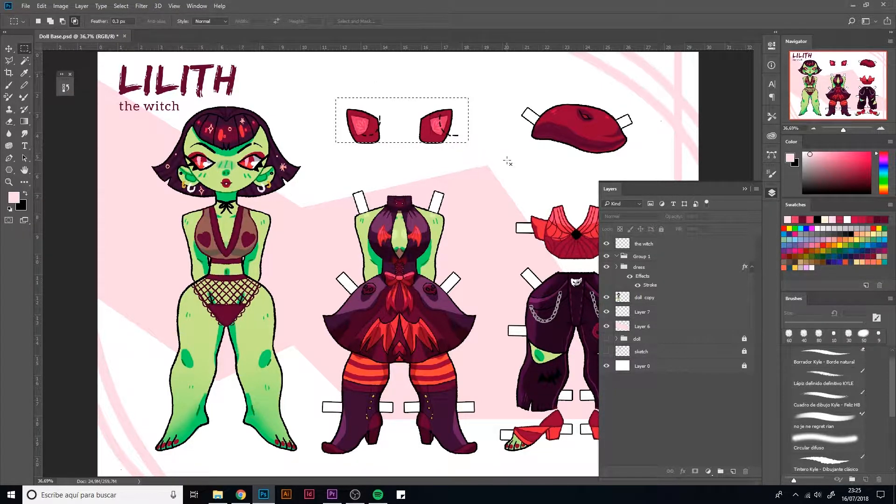
left_click(707, 250)
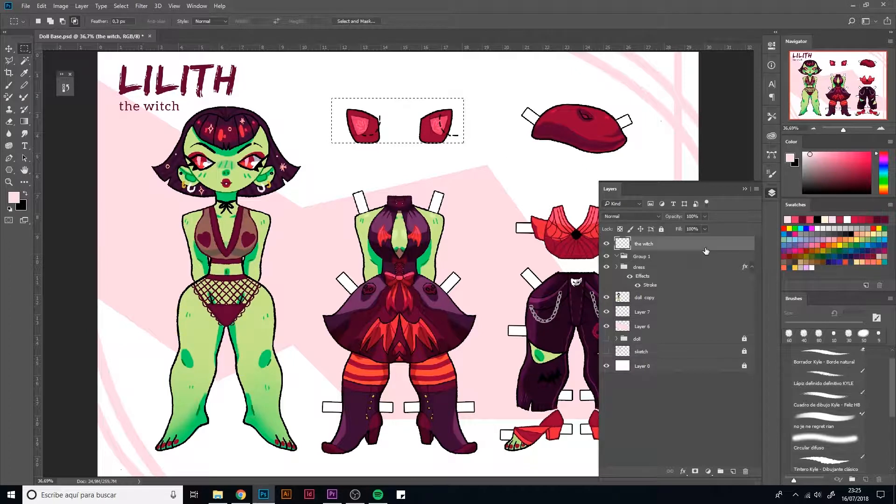
key("ctrl+t")
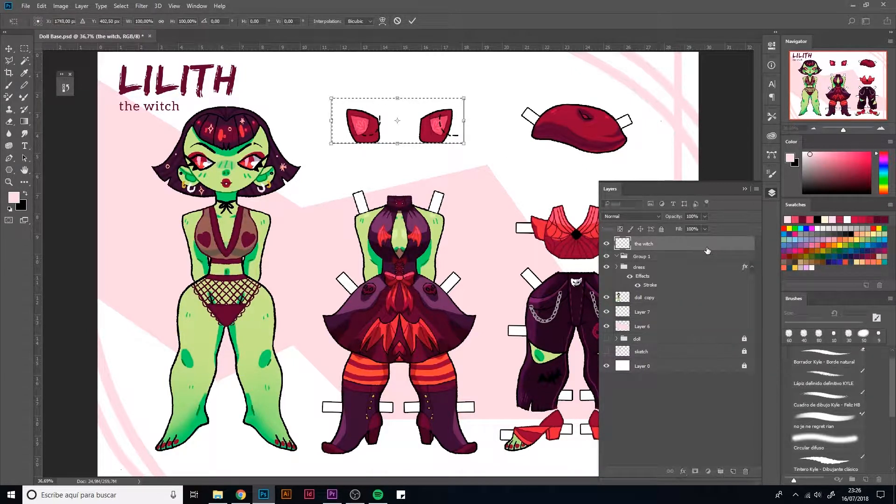
key("Left")
key("Left")
key("Left")
key("Left")
key("Left")
key("Left")
key("Left")
key("Left")
key("Left")
key("Left")
key("Left")
key("Left")
key("Left")
key("Left")
key("Left")
key("Left")
key("Left")
key("Left")
key("Left")
key("Left")
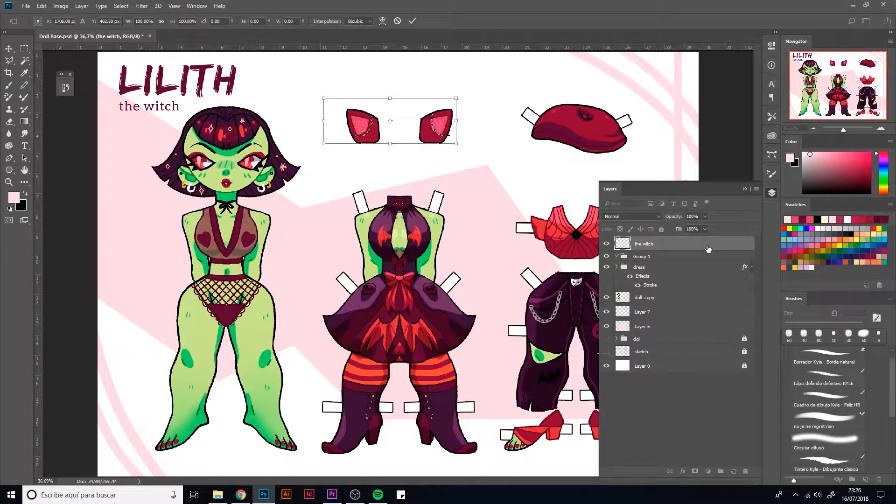
key("Return")
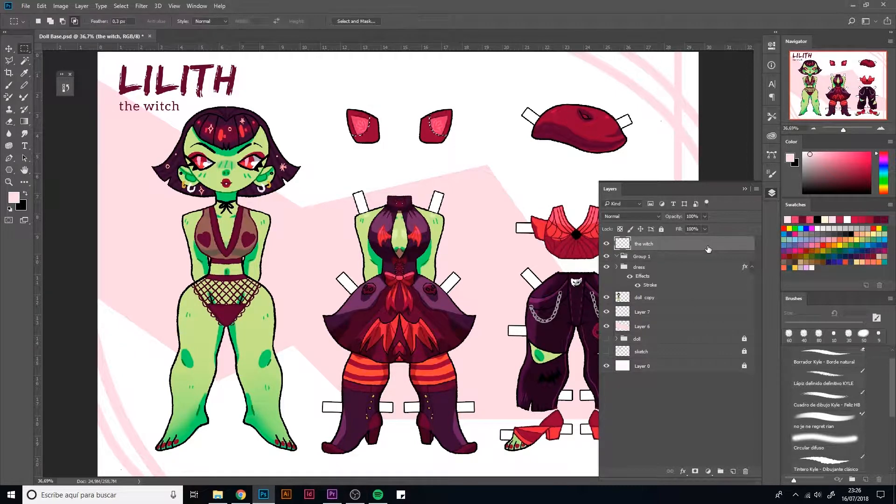
key("ctrl+d")
left_click(744, 189)
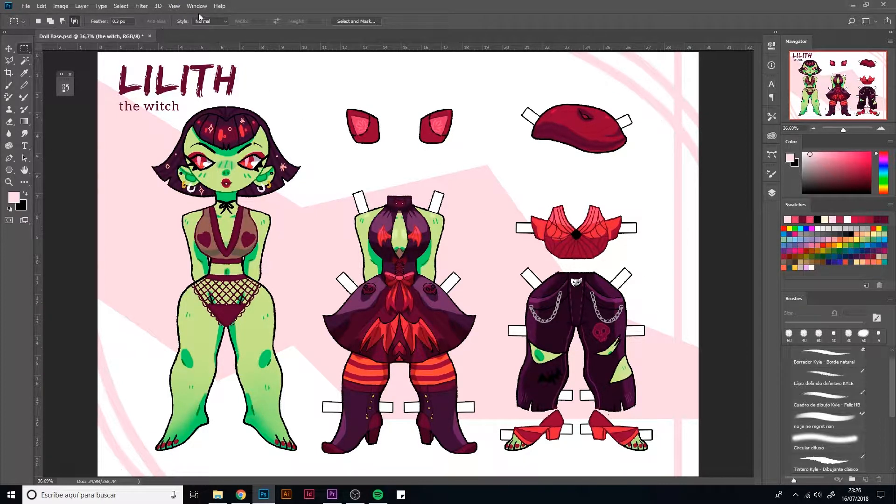
Convert the document to CMYK Color without merging the layers, accepting the Coated FOGRA39 profile.
left_click(174, 6)
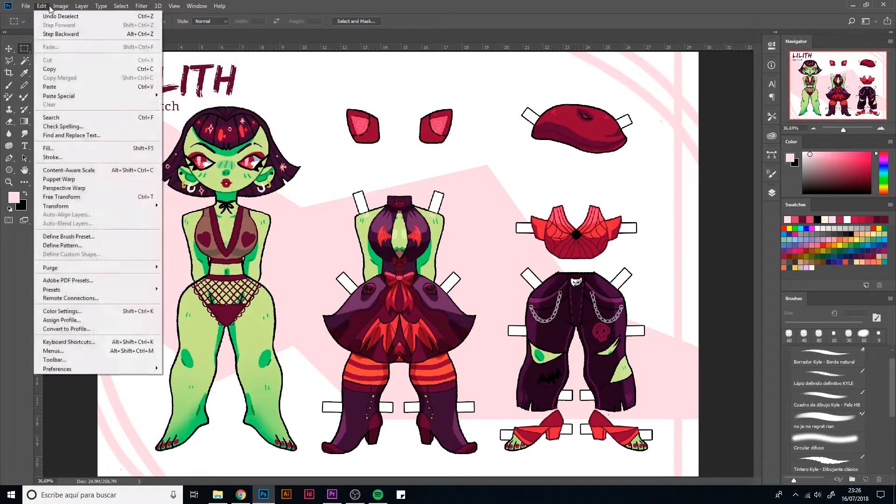
mouse_move(129, 19)
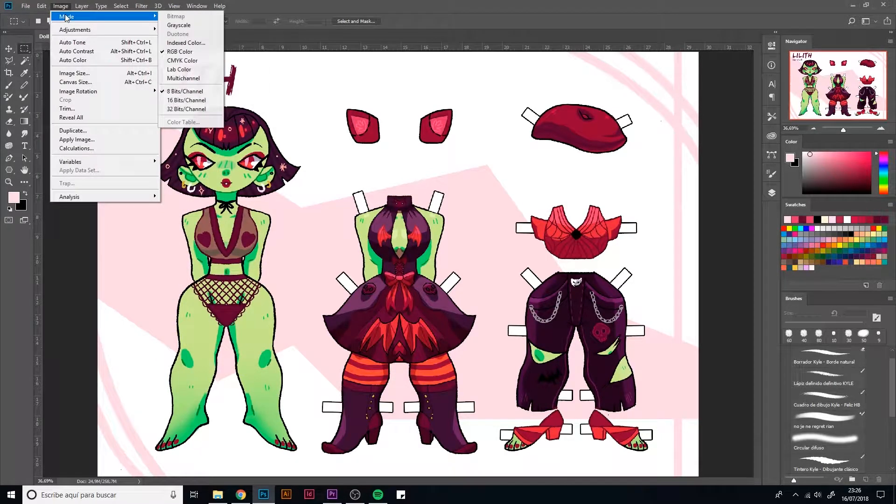
left_click(208, 64)
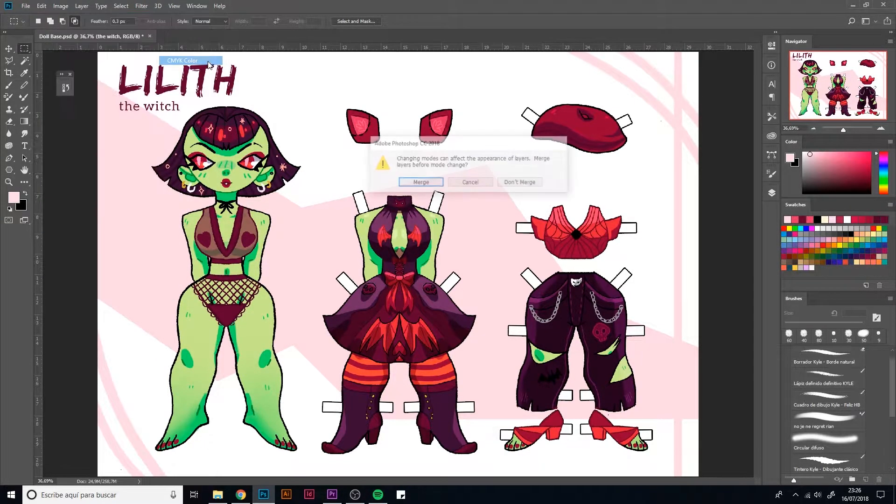
left_click(527, 183)
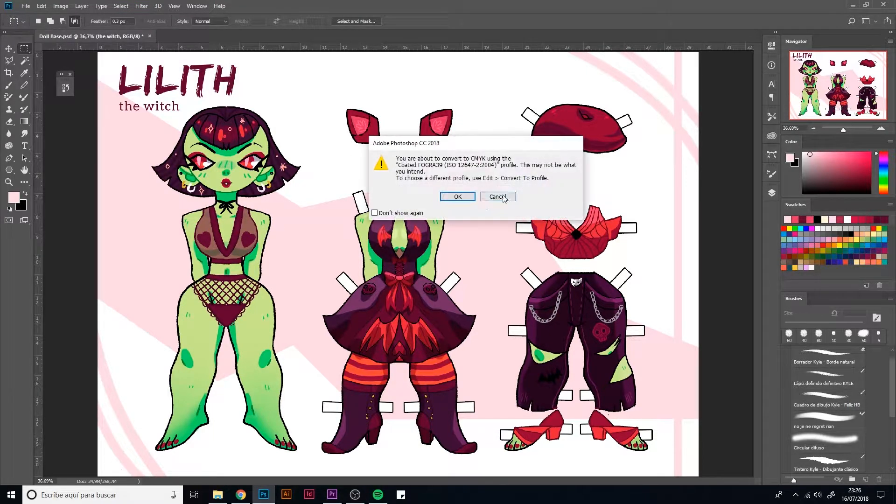
left_click(457, 200)
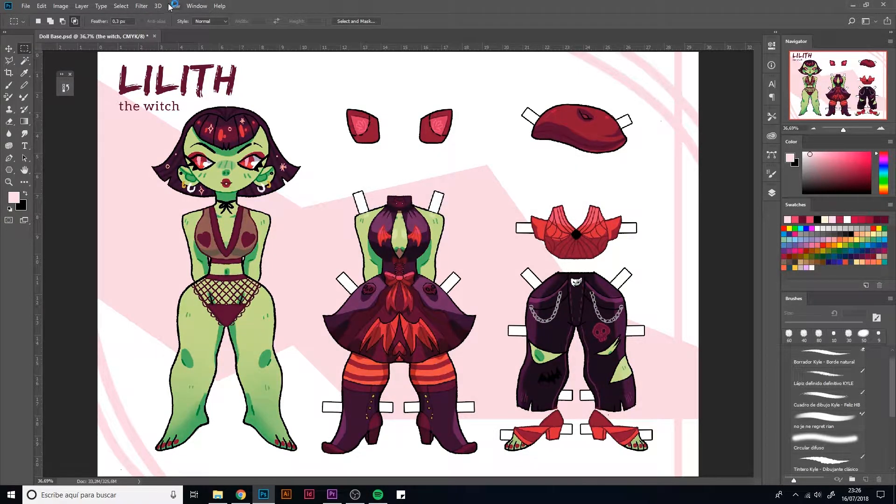
Assign the Coated FOGRA27 (ISO 12647-2:2004) colour profile to the document.
left_click(42, 6)
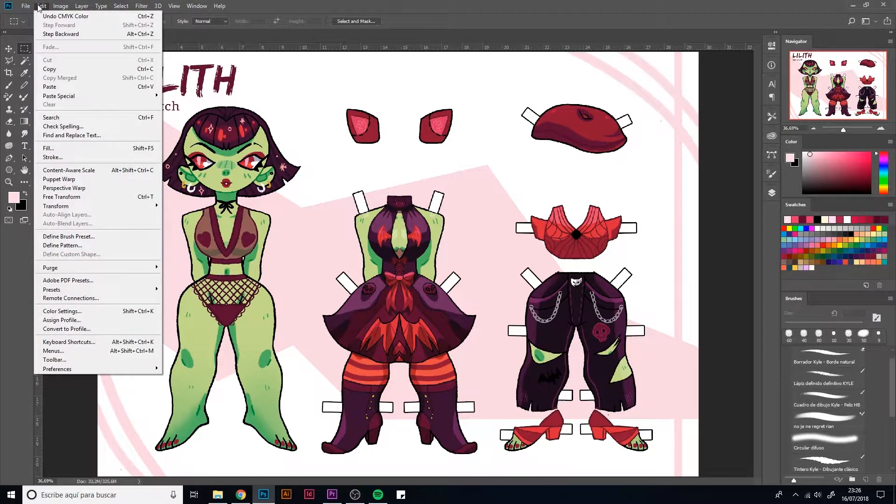
left_click(118, 320)
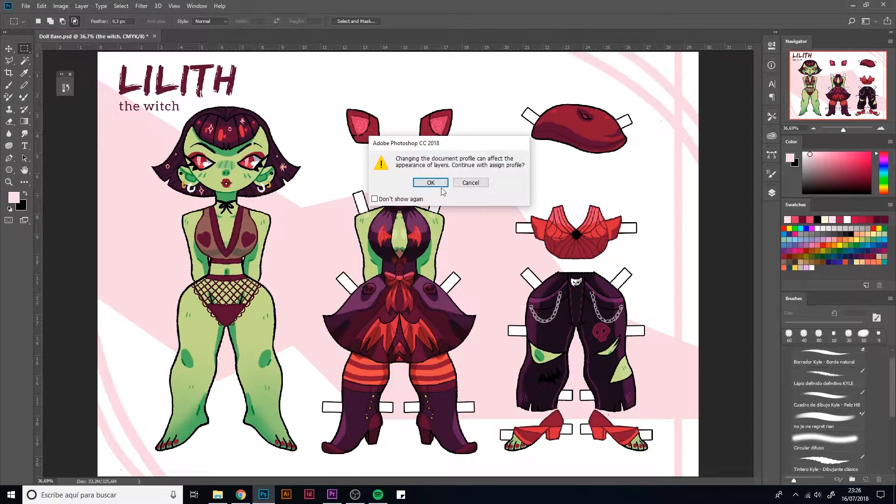
left_click(430, 182)
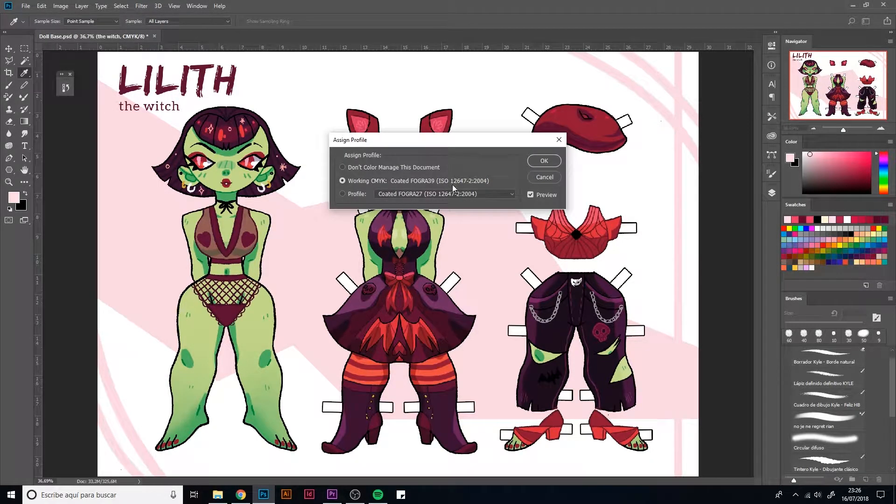
left_click(354, 194)
left_click(544, 161)
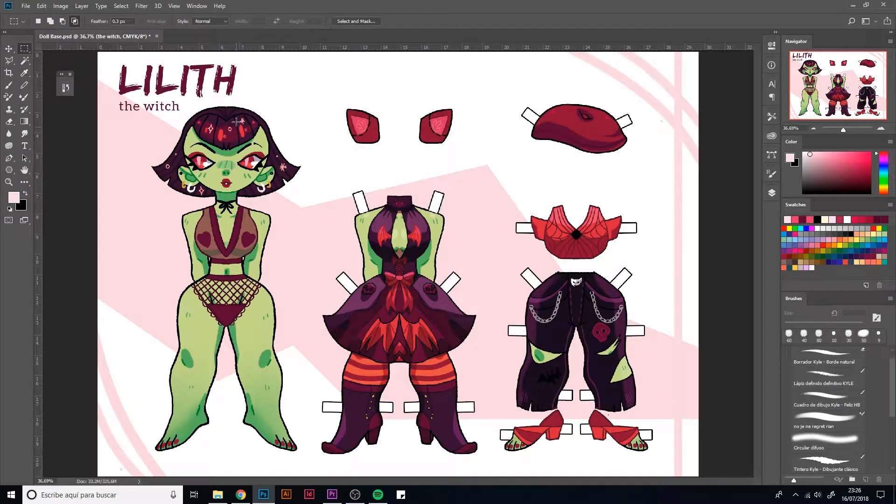
left_click(61, 6)
mouse_move(73, 18)
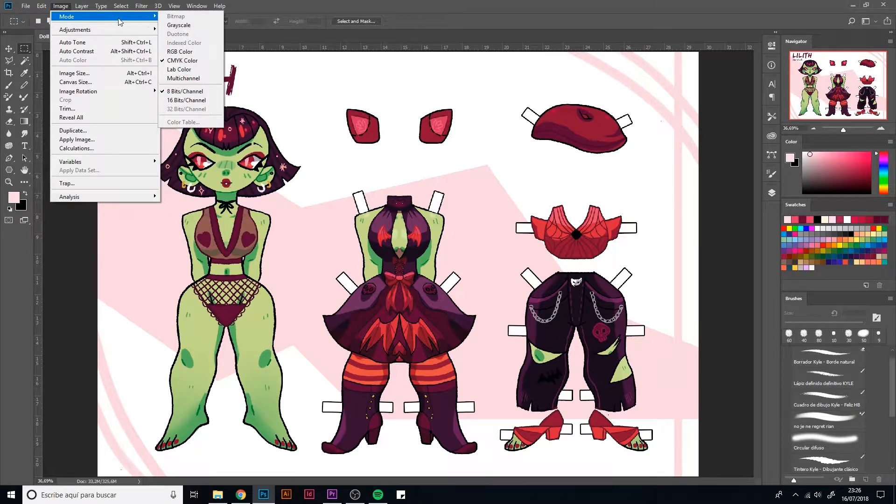
left_click(322, 75)
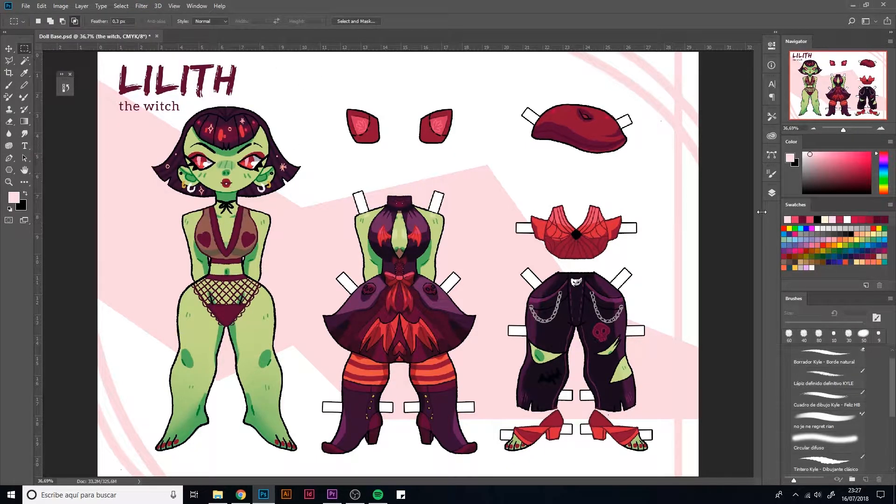
Add a Brightness/Contrast adjustment layer above the witch layer and raise its contrast.
left_click(772, 193)
left_click(683, 472)
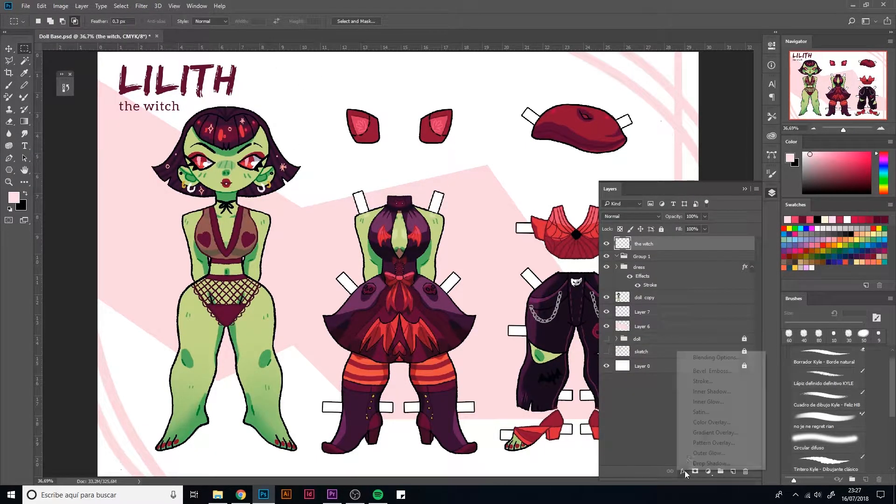
left_click(634, 405)
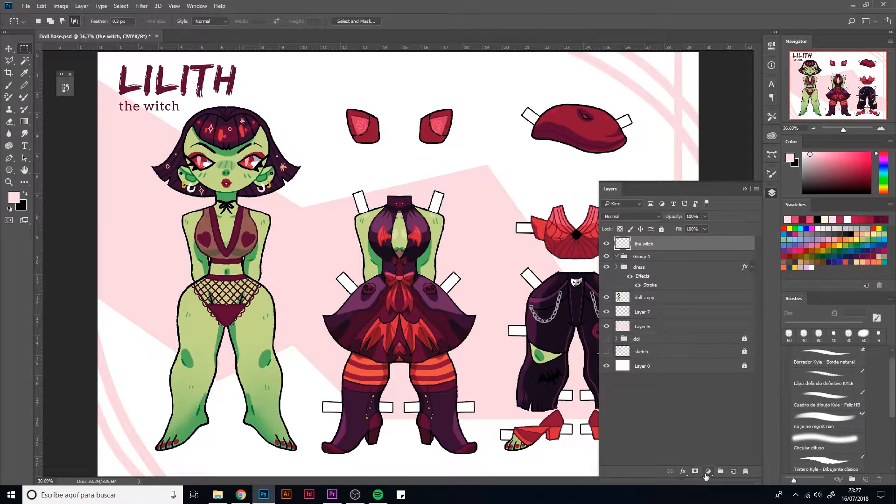
left_click(707, 473)
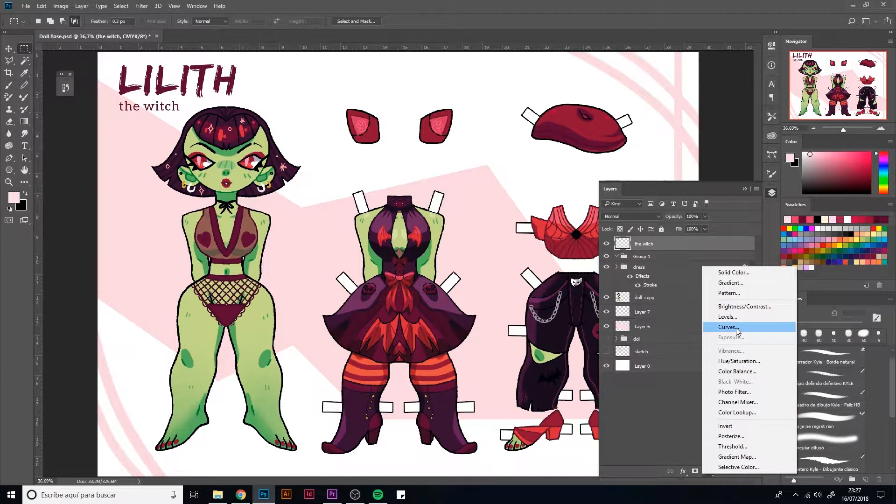
left_click(742, 306)
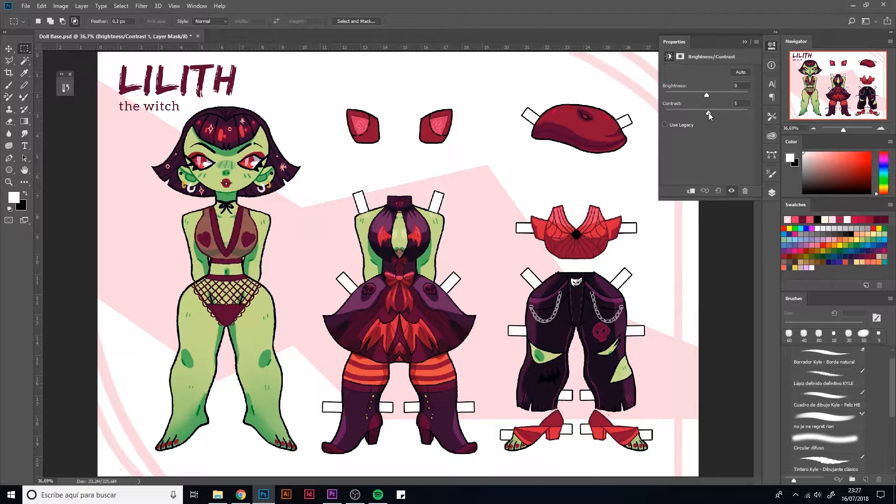
left_click_drag(722, 114, 720, 112)
left_click(771, 45)
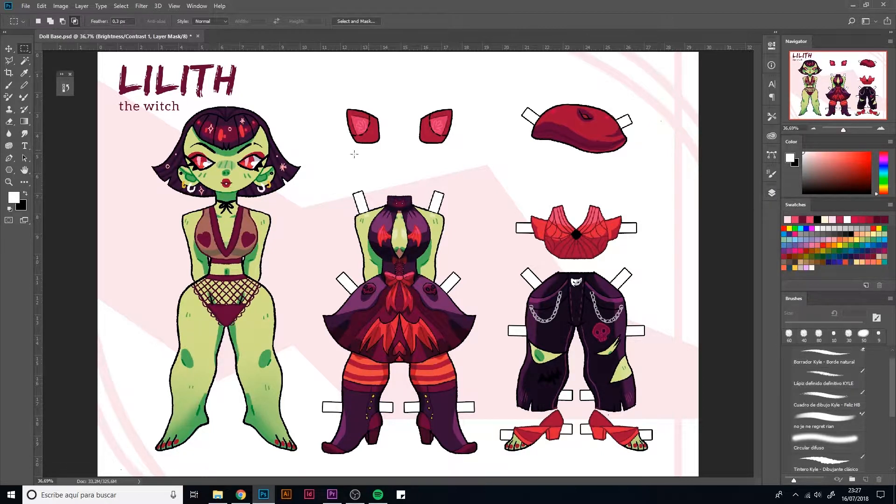
Toggle Proof Colors on and off to compare the page's appearance, leaving the CMYK proof on.
left_click(196, 6)
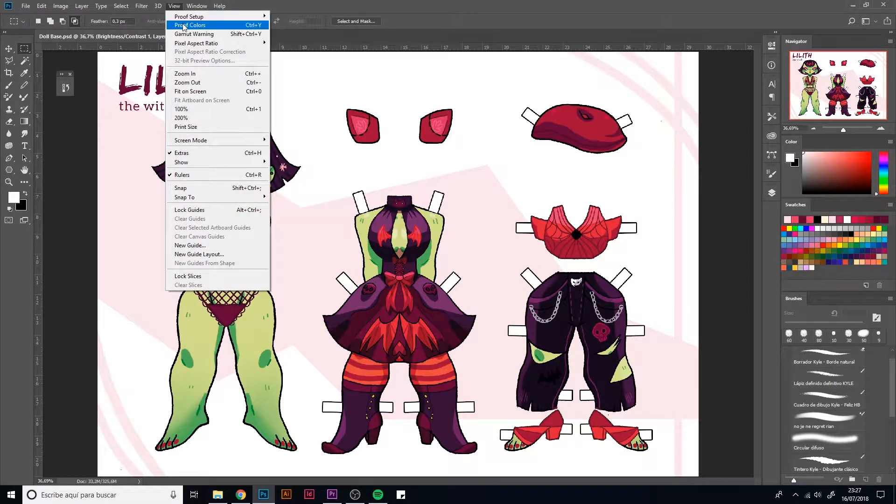
left_click(183, 25)
left_click(177, 6)
left_click(182, 25)
left_click(176, 6)
left_click(182, 25)
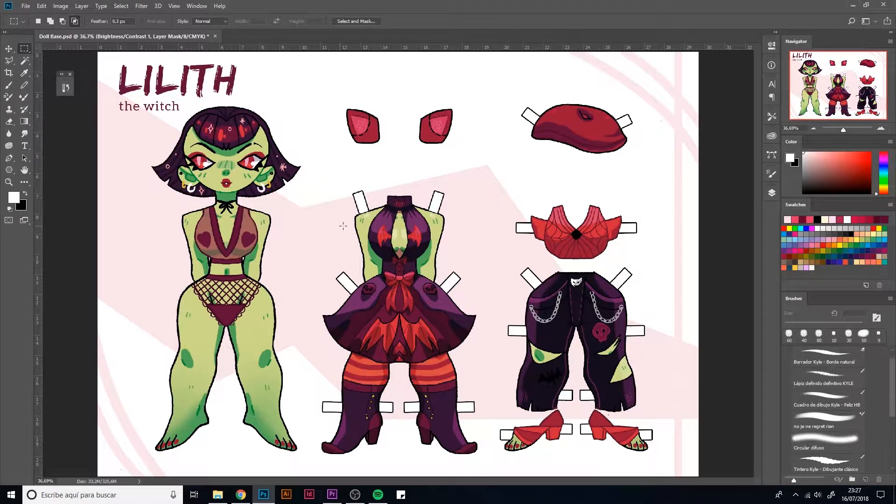
Save the document under the name Doll PRINT in Photoshop PDF format in the nativos folder.
left_click(26, 6)
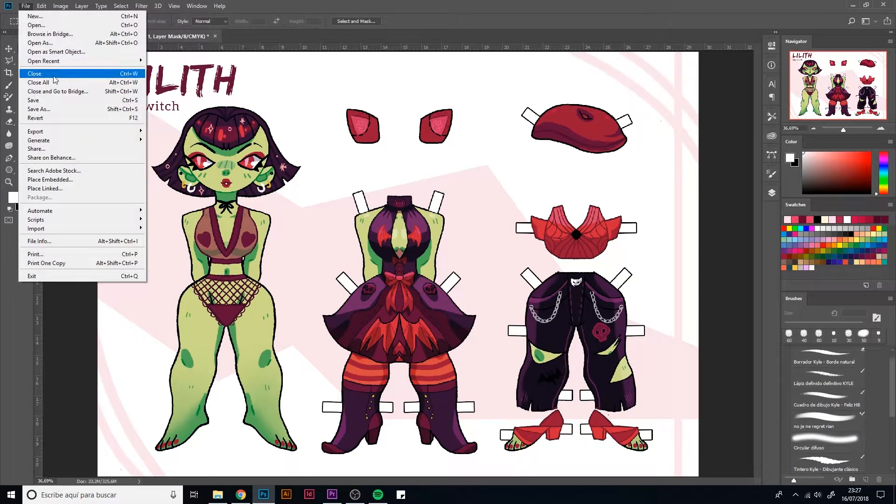
left_click(56, 109)
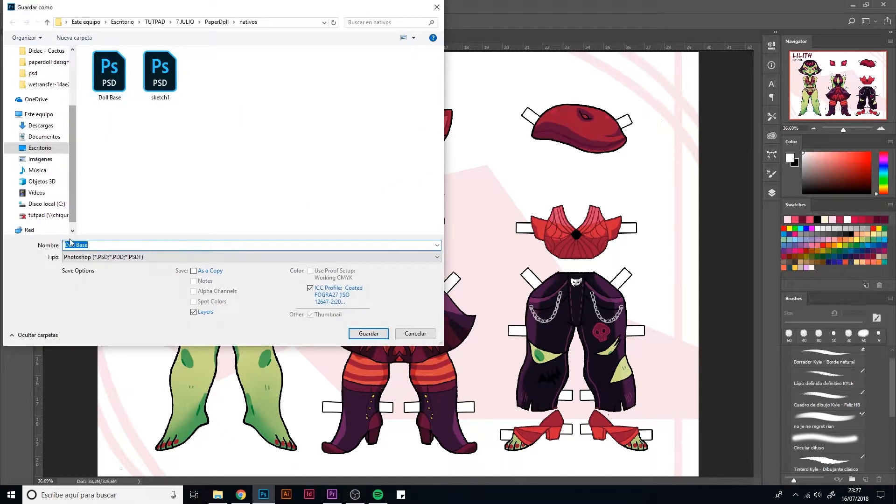
left_click(105, 243)
left_click_drag(102, 248, 70, 245)
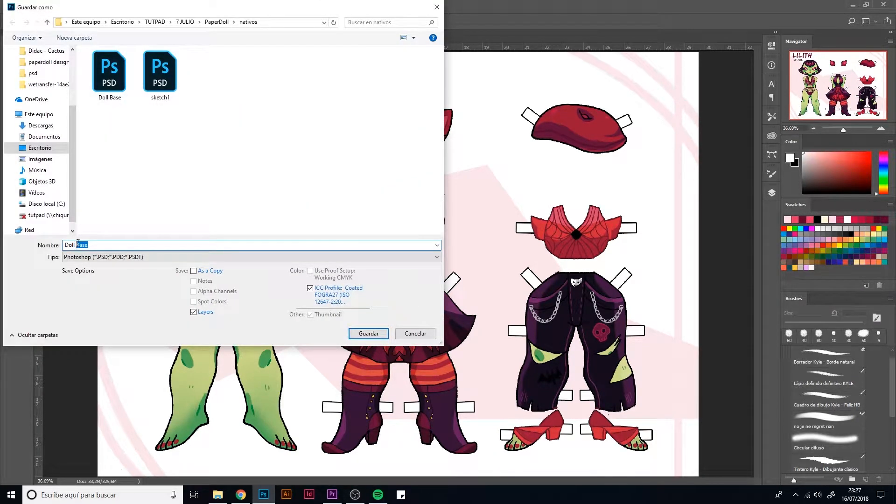
type("B")
left_click(73, 258)
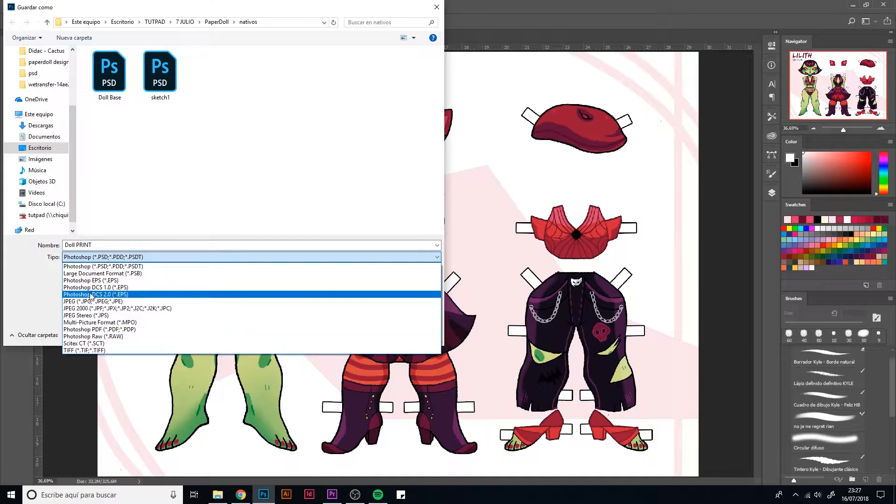
left_click(95, 329)
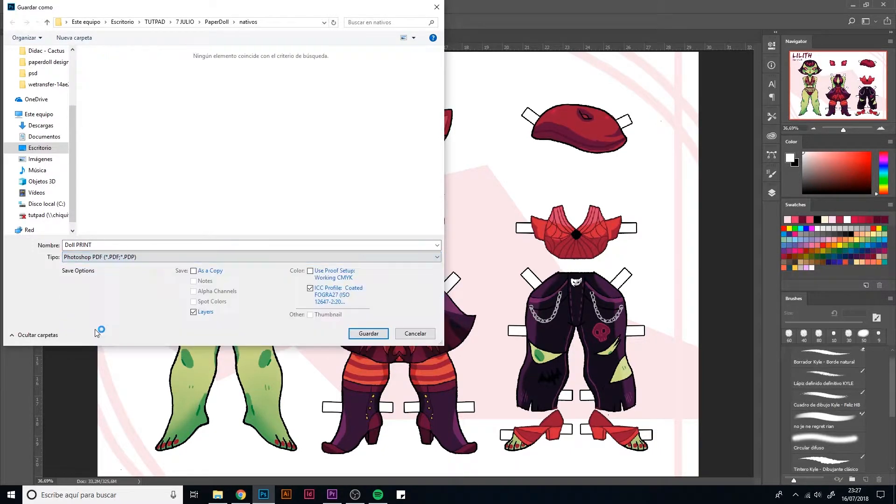
left_click(366, 334)
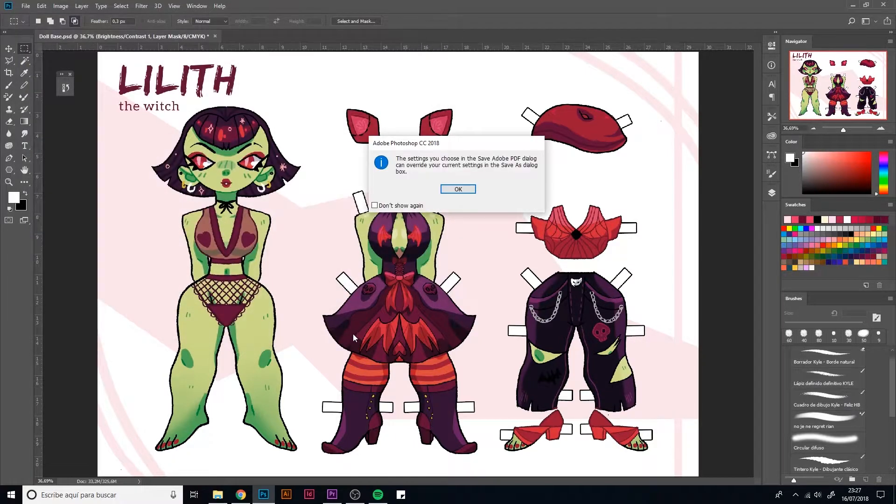
Export the PDF with the High Quality Print preset and Preserve Photoshop Editing Capabilities turned off.
left_click(458, 189)
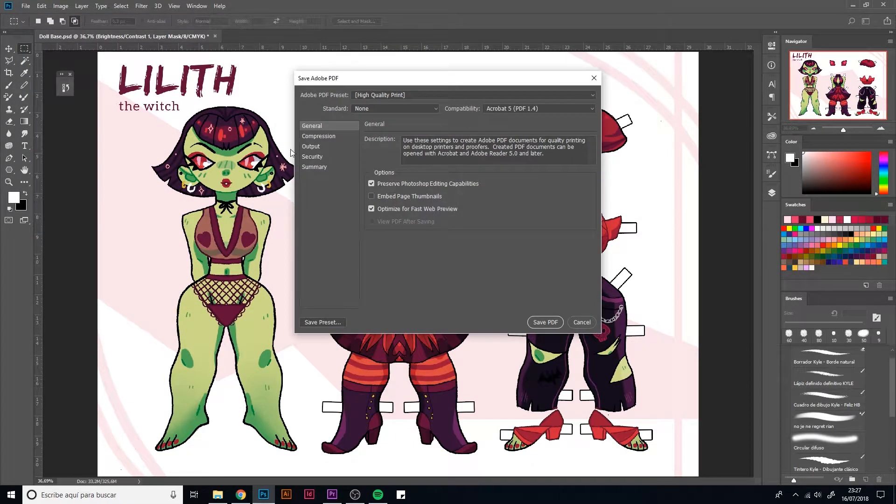
left_click(392, 96)
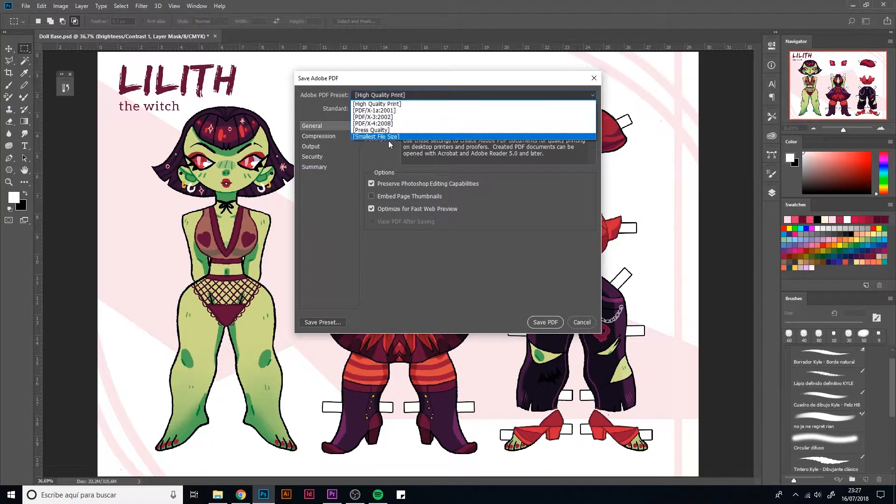
left_click(396, 104)
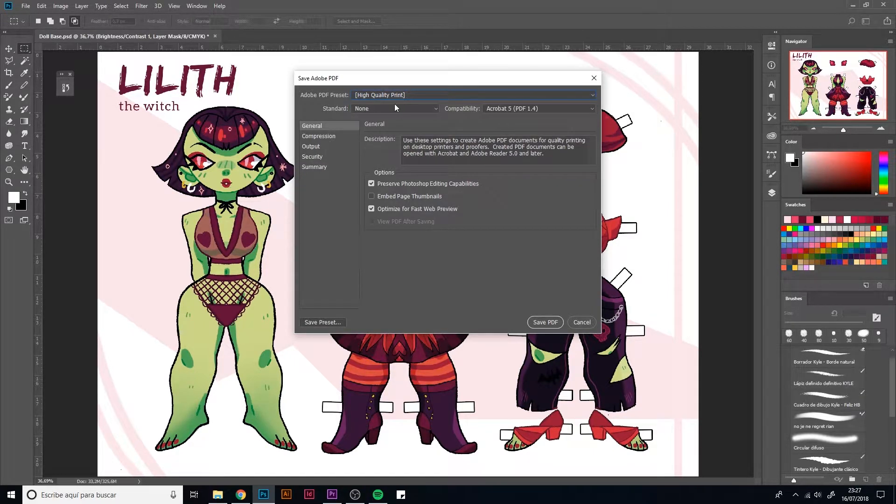
left_click(371, 184)
left_click(545, 322)
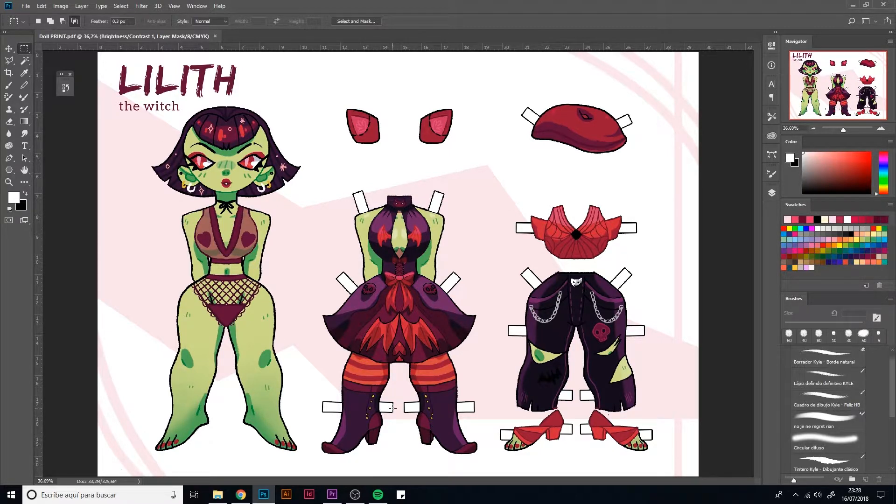
Free-transform the doll copy layer and shift the doll right to X 1760 px, beneath the ears and dress outfit.
left_click(772, 193)
left_click(644, 315)
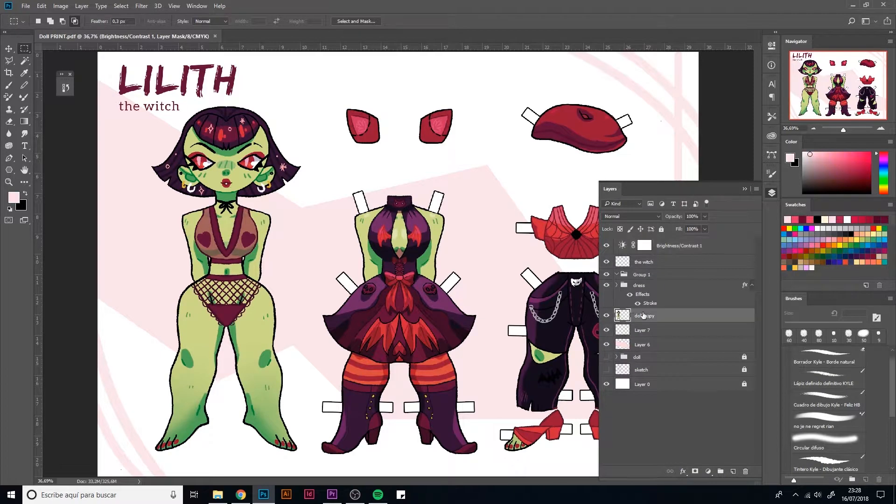
left_click(9, 49)
key("ctrl+t")
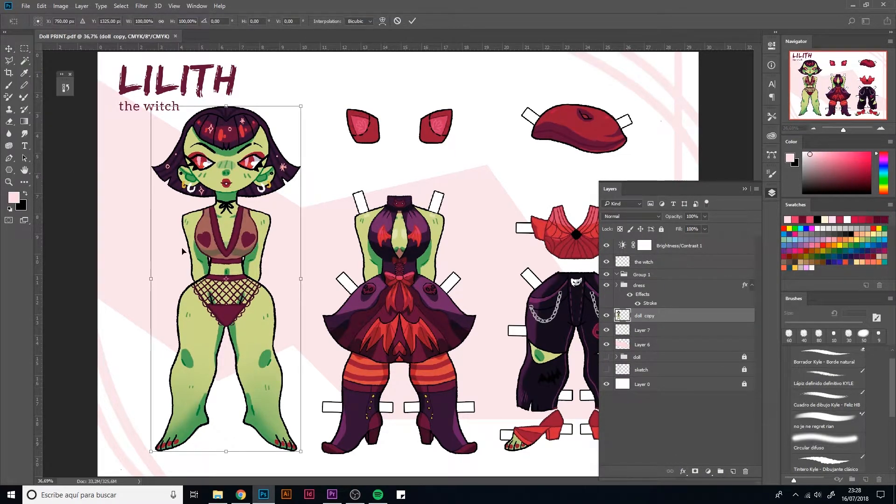
left_click_drag(239, 227, 411, 225)
left_click(772, 193)
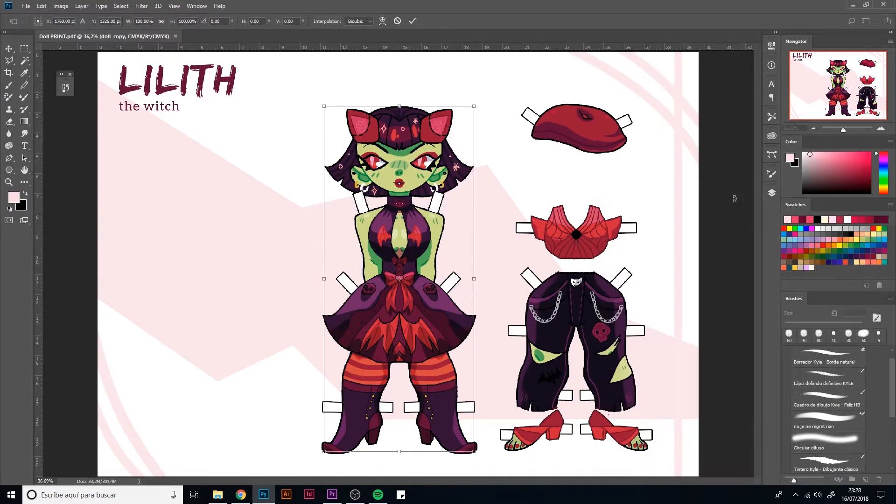
Try the doll beneath the beret, red top and trousers outfit, and undo that move.
left_click_drag(408, 172, 587, 173)
key("ctrl+z")
key("ctrl+z")
key("ctrl+z")
key("ctrl+z")
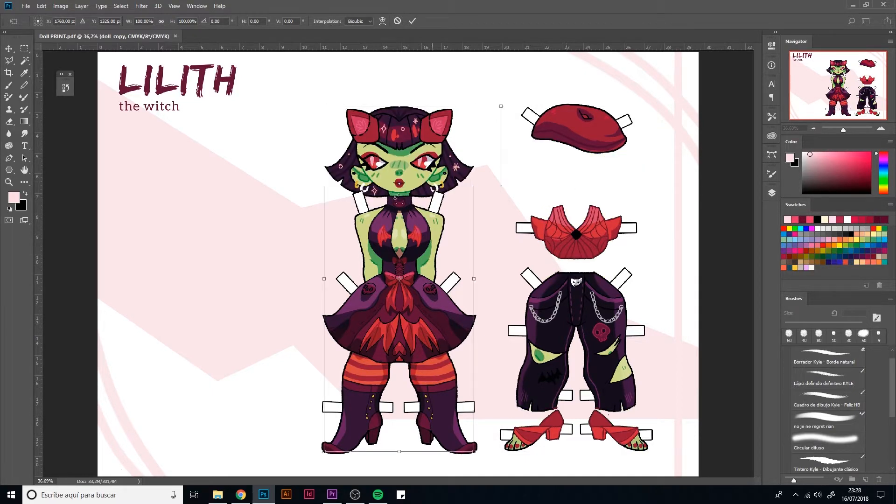
key("ctrl+z")
Move the doll back to the empty area below the LILITH title and apply the transform.
left_click_drag(400, 171, 213, 172)
key("Return")
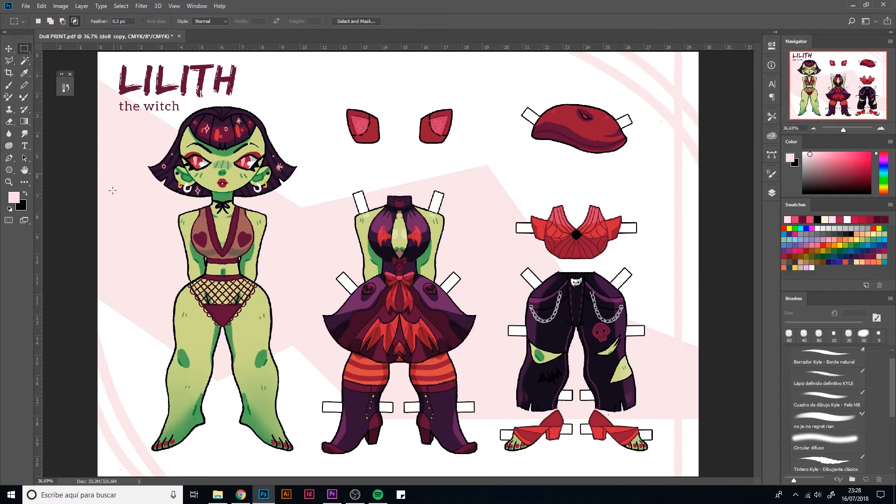